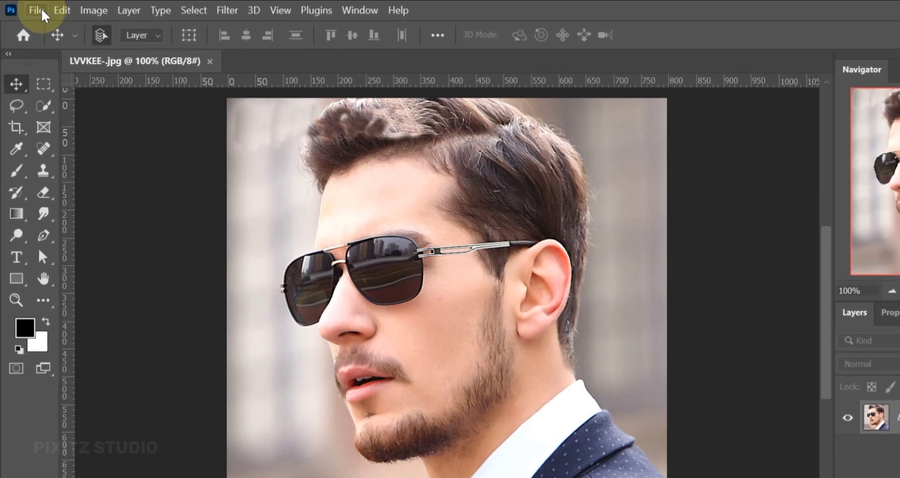
# Open Contact Sheet II from File > Automate and set its source to Folder
pyautogui.click(37, 10)
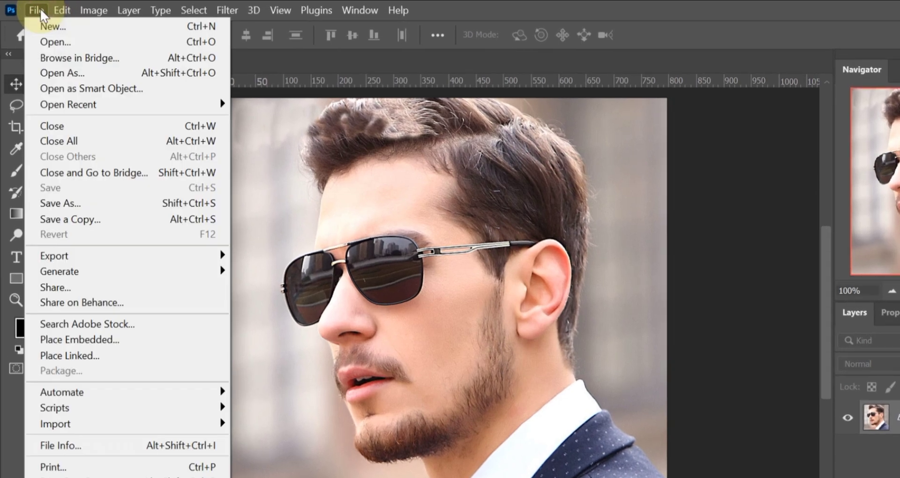
pyautogui.moveTo(196, 392)
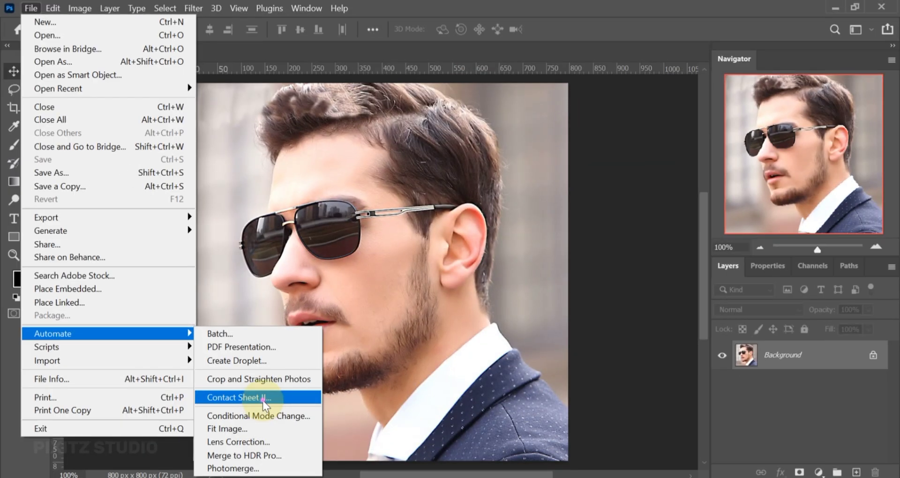
pyautogui.click(263, 399)
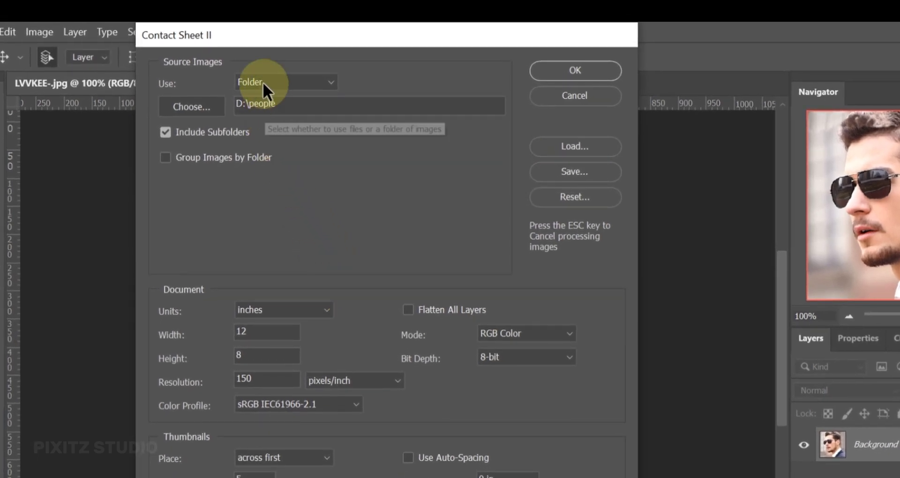
pyautogui.click(298, 83)
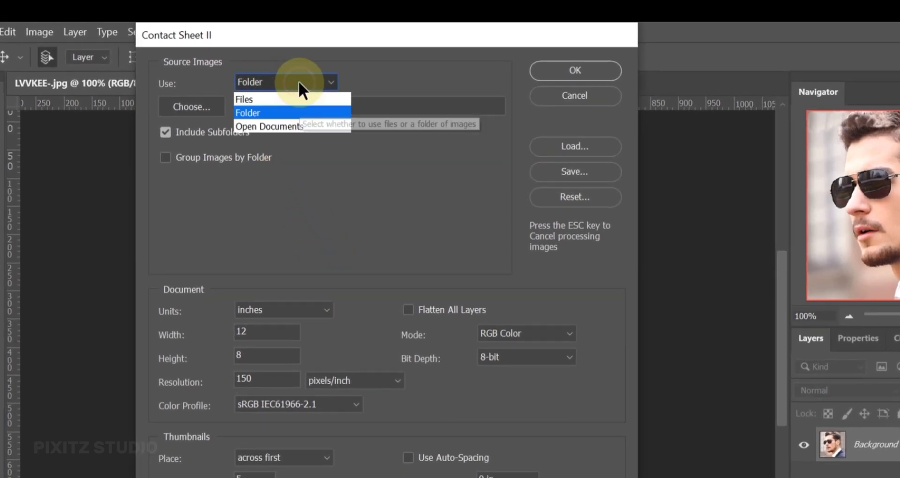
pyautogui.click(293, 111)
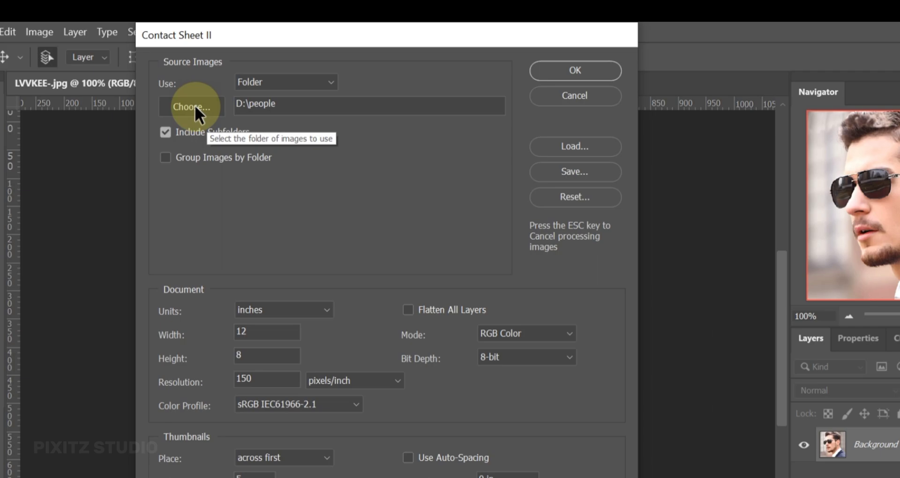
# Choose the people folder on drive D (D:\people) as the source images folder
pyautogui.click(195, 105)
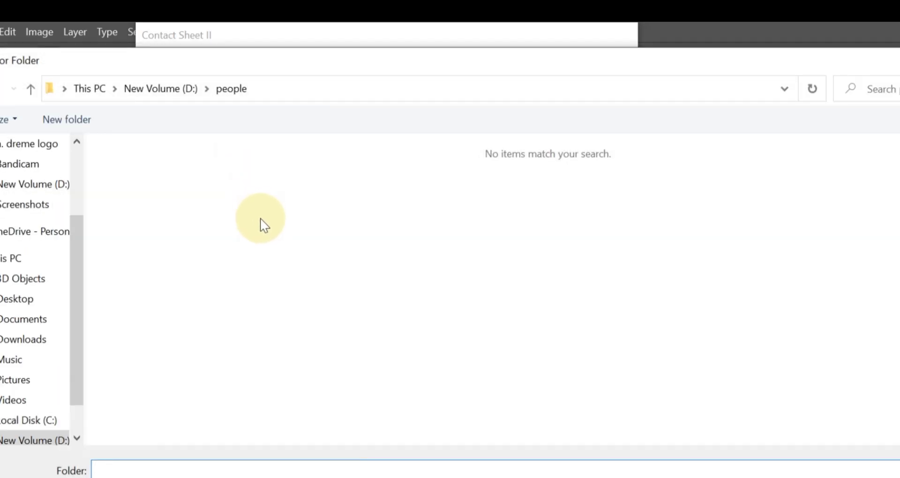
pyautogui.click(60, 438)
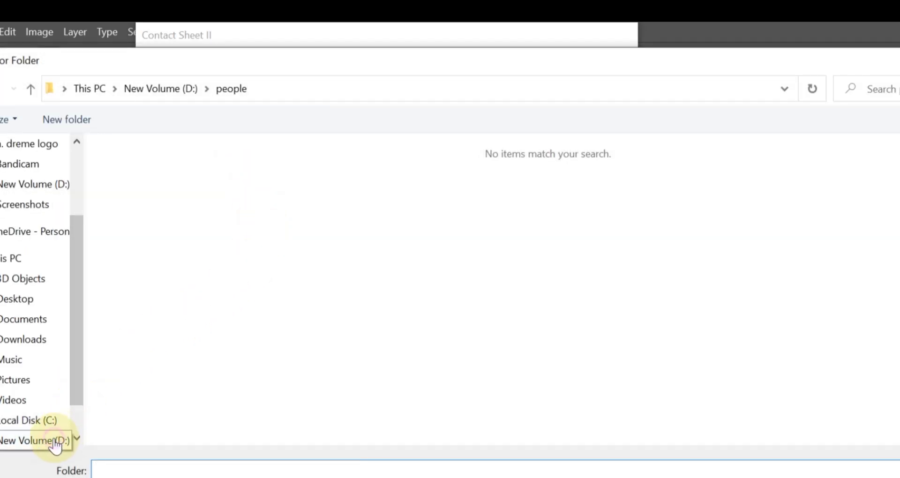
pyautogui.click(604, 201)
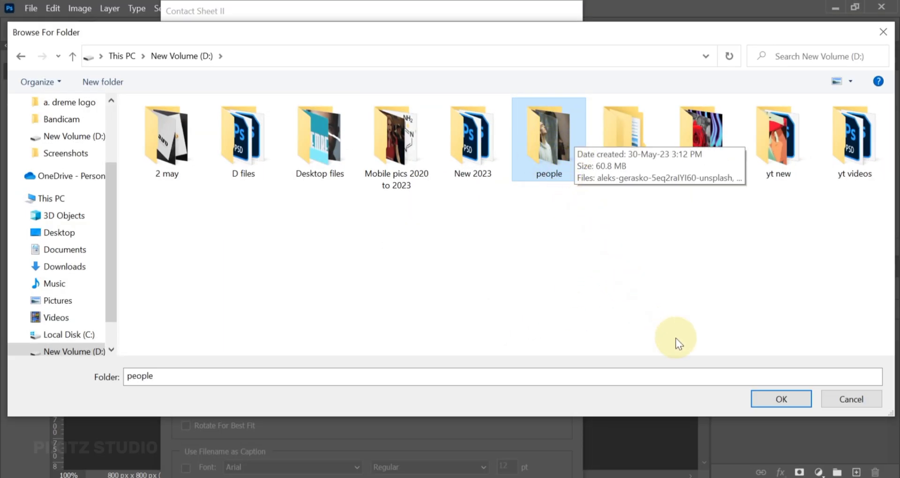
pyautogui.click(770, 404)
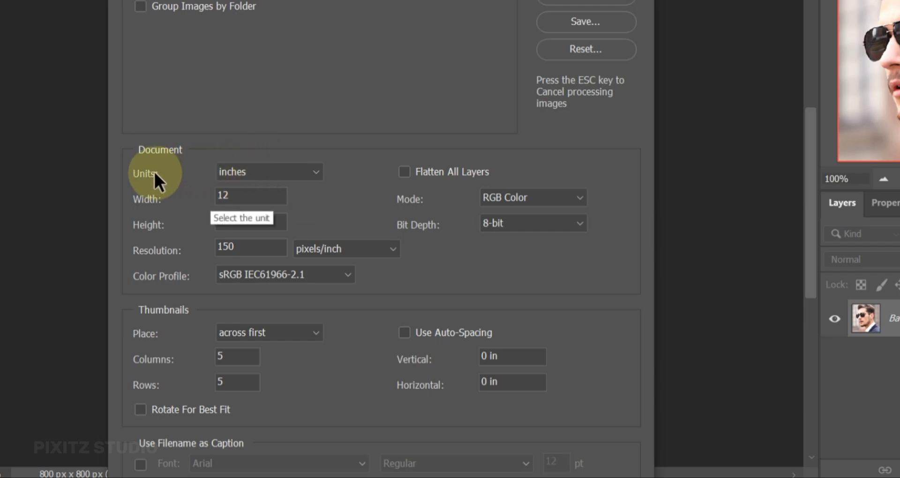
# Keep the sheet in inches at 12 x 8 with 150 pixels/inch resolution
pyautogui.click(304, 171)
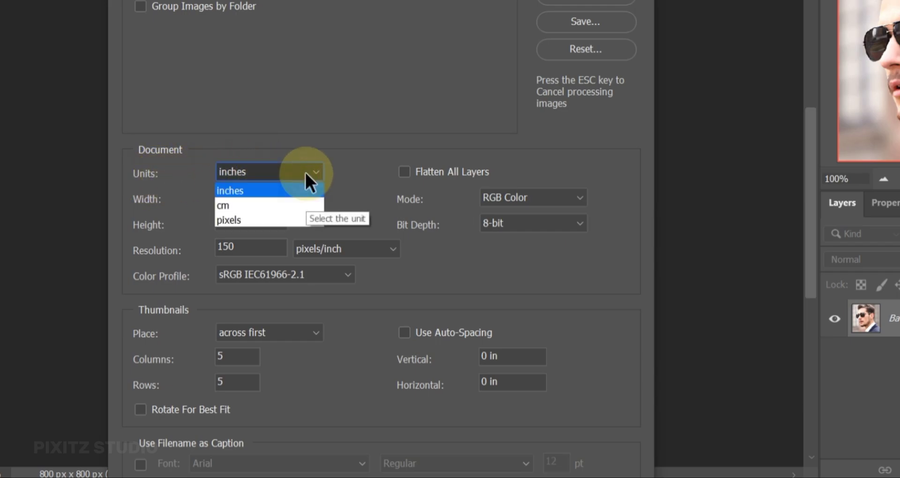
pyautogui.click(300, 190)
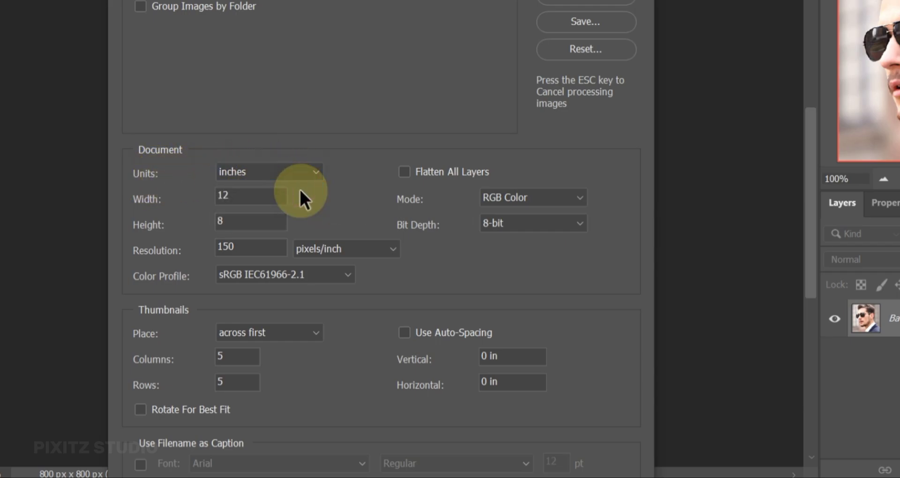
pyautogui.click(246, 196)
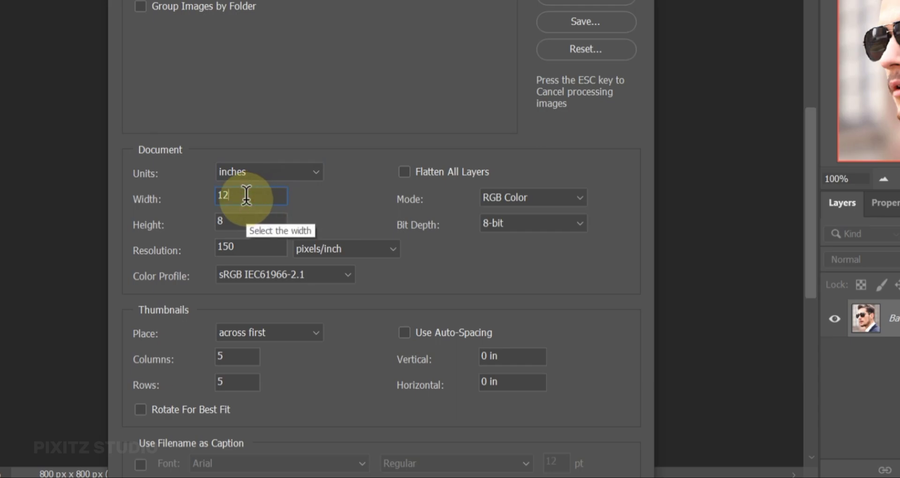
pyautogui.click(232, 217)
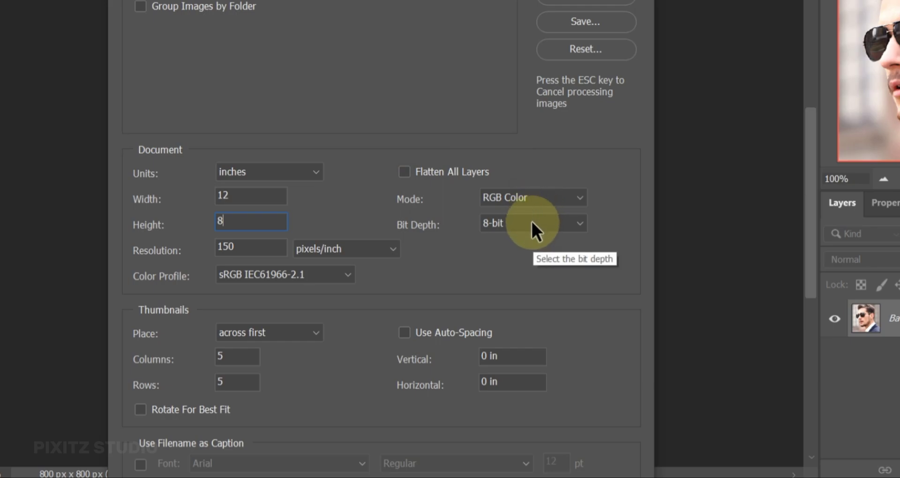
pyautogui.click(246, 245)
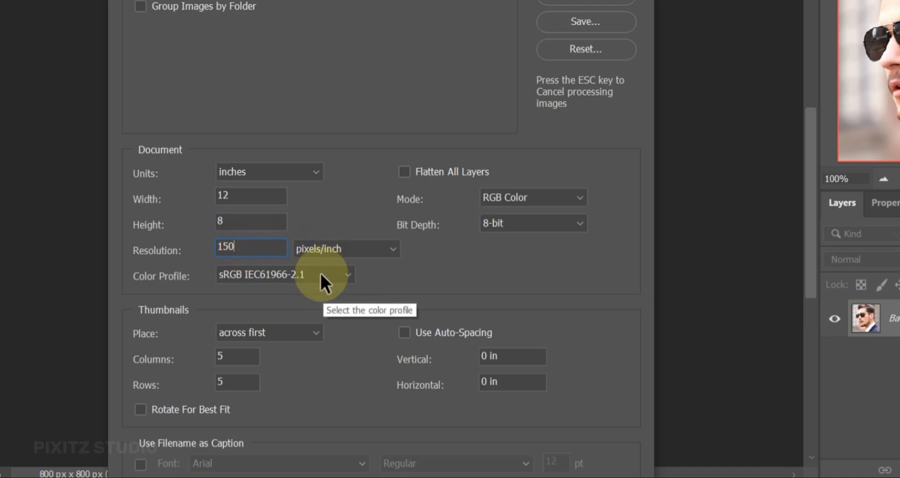
# Keep thumbnails placed across first in 5 columns by 5 rows with 0 in spacing
pyautogui.click(266, 329)
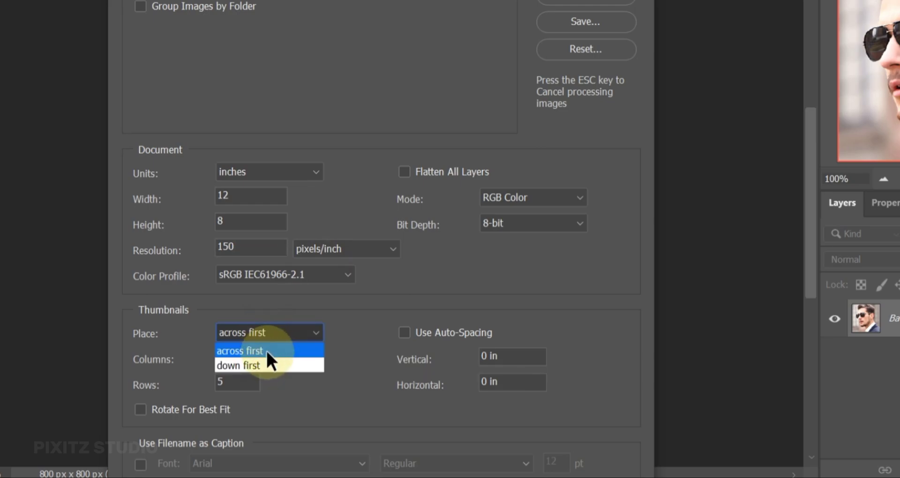
pyautogui.click(266, 349)
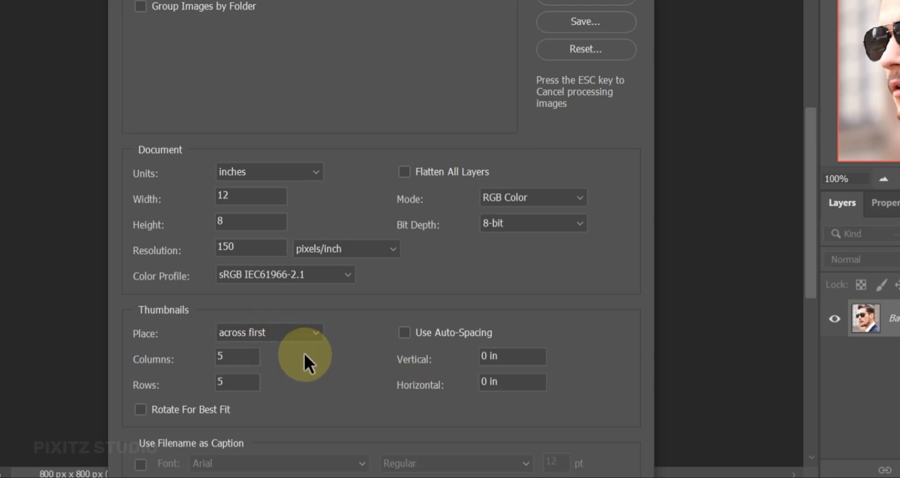
pyautogui.click(231, 358)
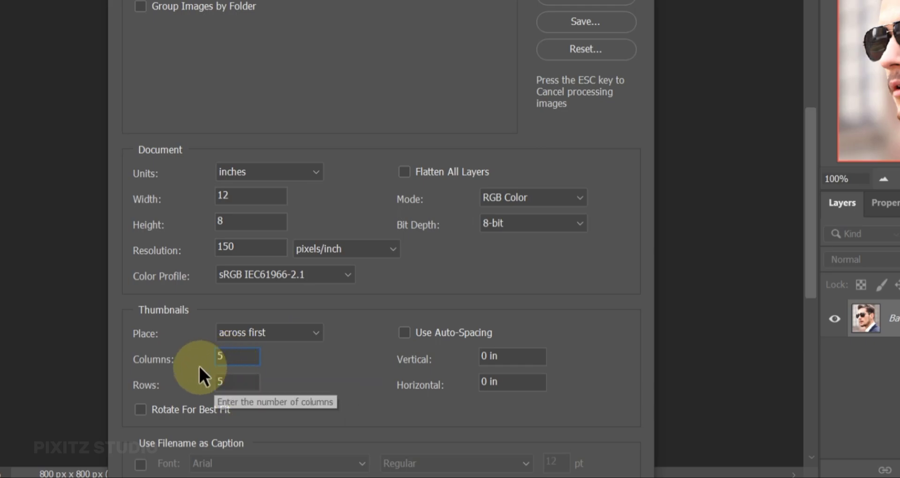
pyautogui.click(236, 382)
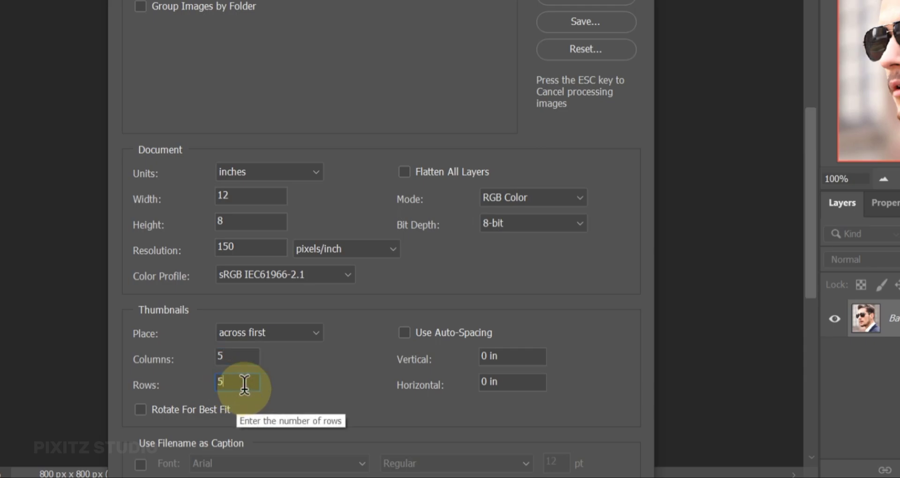
pyautogui.click(533, 356)
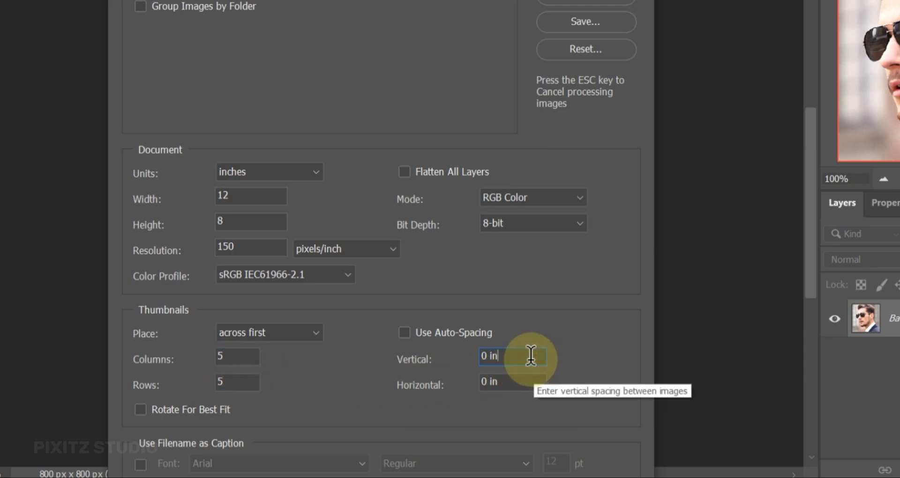
pyautogui.click(519, 375)
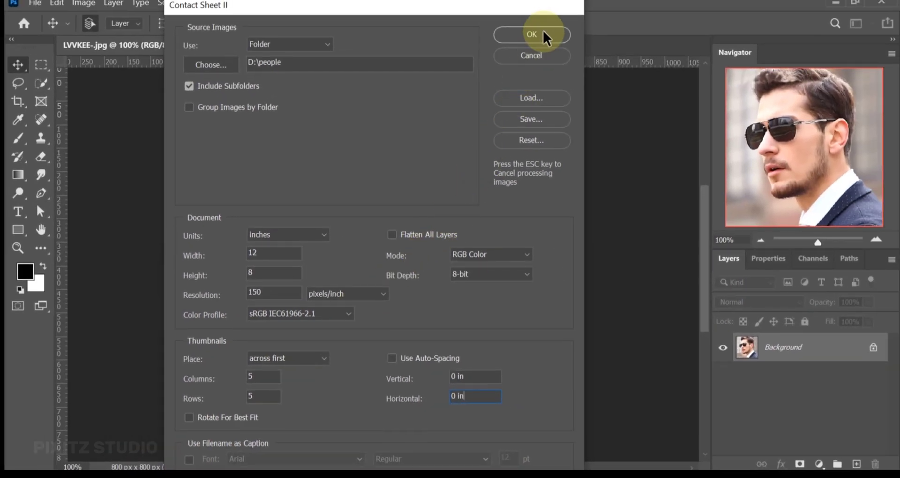
# Generate ContactSheet-001, a 1800 x 1200 px 5 x 5 grid of people photos
pyautogui.click(542, 36)
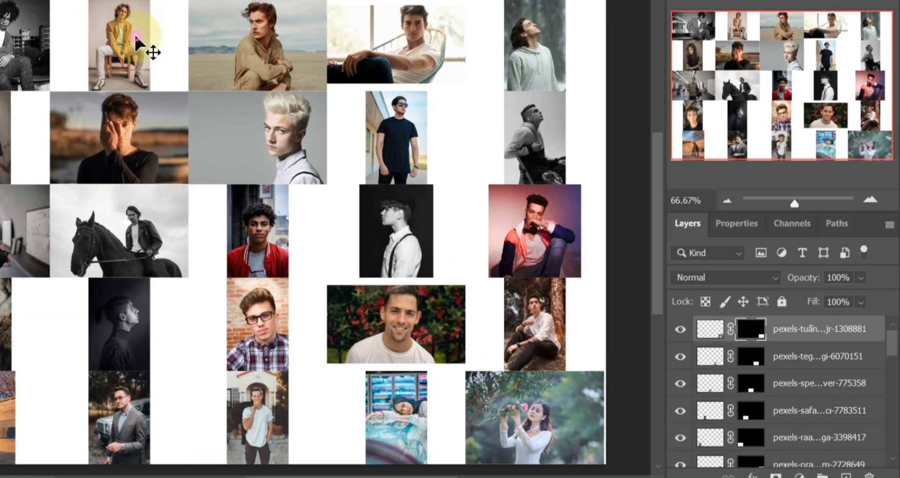
# Unlink the seated-man photo from its mask and enlarge it to about 179%
pyautogui.click(136, 37)
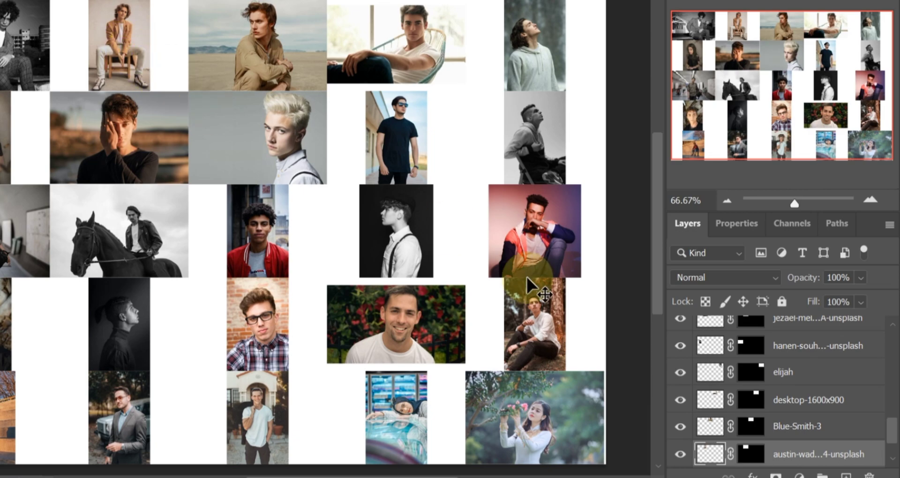
pyautogui.click(731, 453)
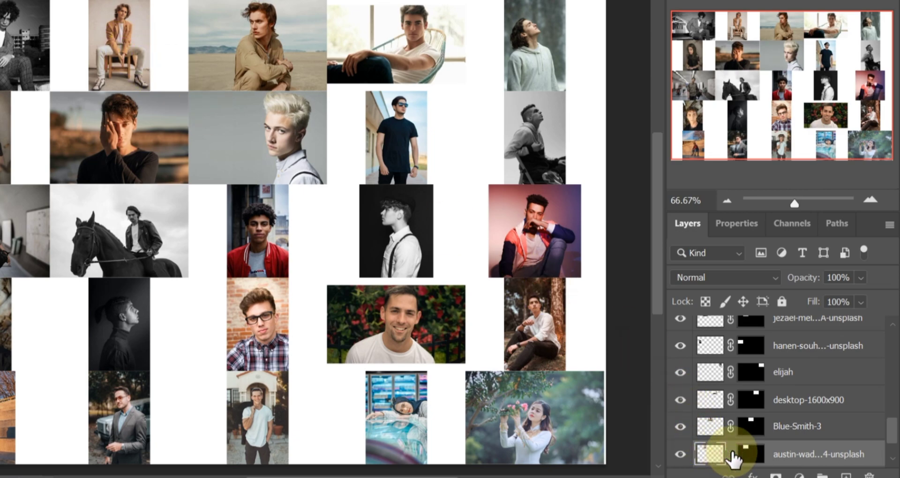
pyautogui.hotkey('ctrl', 't')
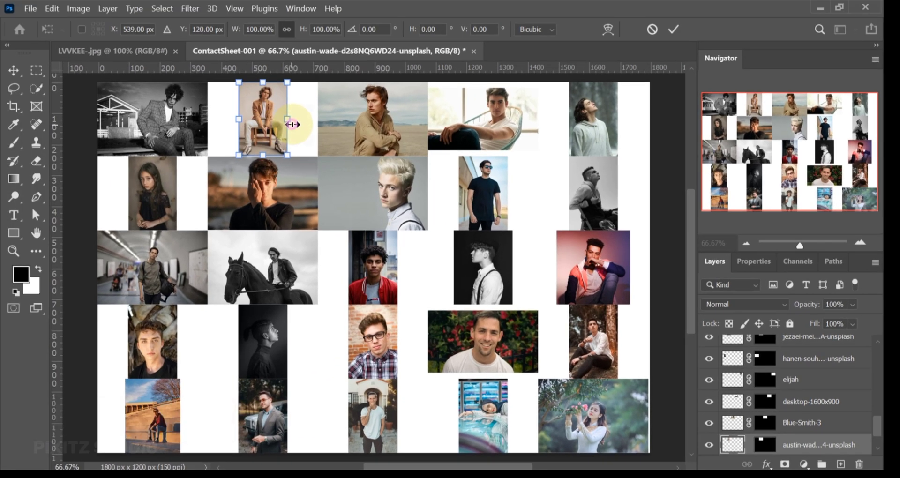
pyautogui.moveTo(293, 124); pyautogui.dragTo(306, 151)
pyautogui.click(672, 30)
# Unlink the chair photo from its mask and start free-transforming it
pyautogui.click(490, 121)
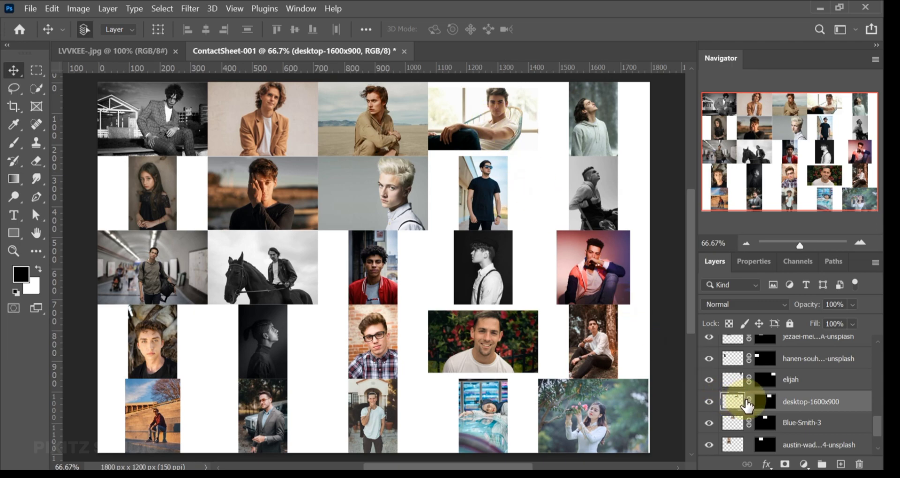
pyautogui.click(748, 401)
pyautogui.click(489, 118)
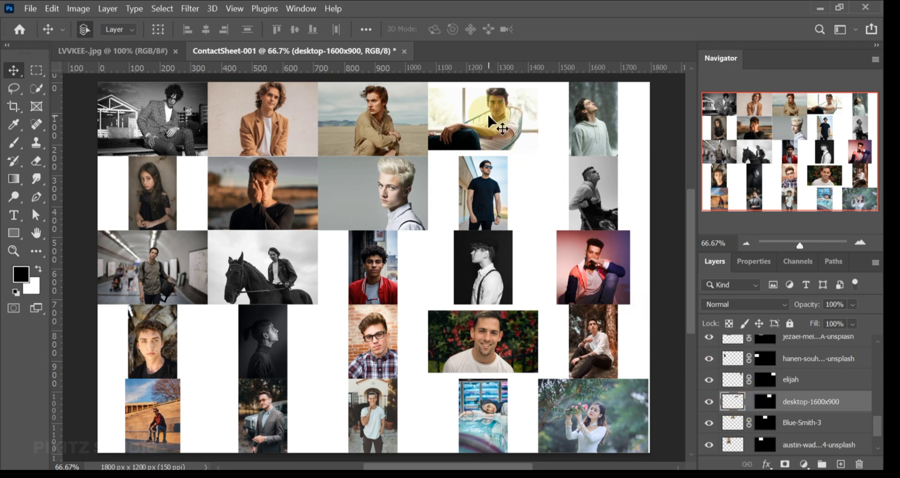
pyautogui.hotkey('ctrl', 't')
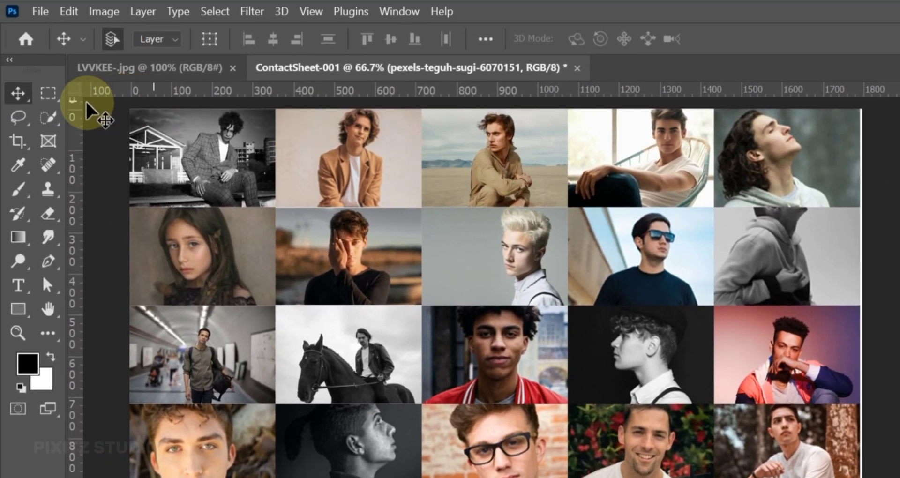
# Draw a rectangular marquee from the grid's top-left to bottom-right corner
pyautogui.click(48, 92)
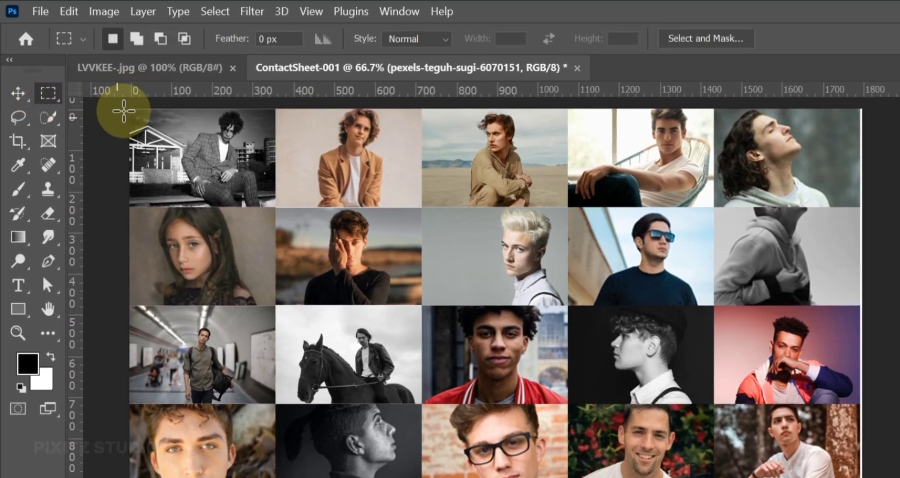
pyautogui.moveTo(126, 108); pyautogui.dragTo(825, 477)
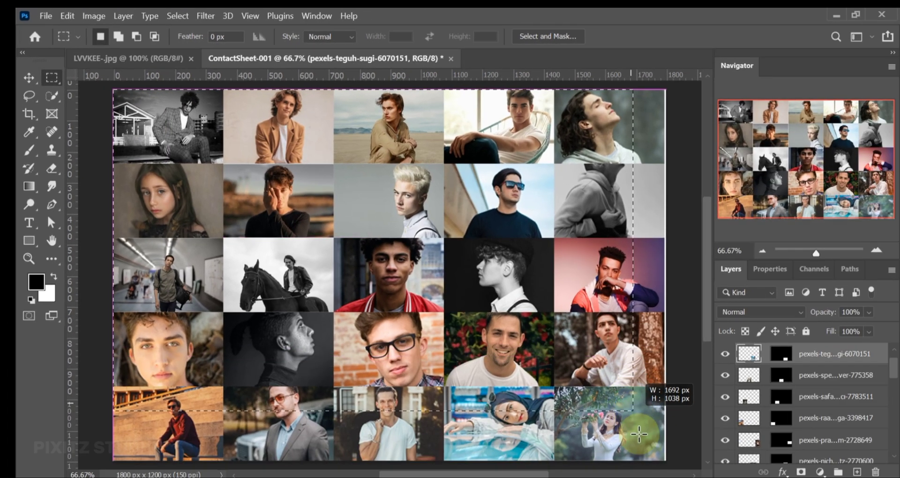
pyautogui.moveTo(638, 435); pyautogui.dragTo(663, 460)
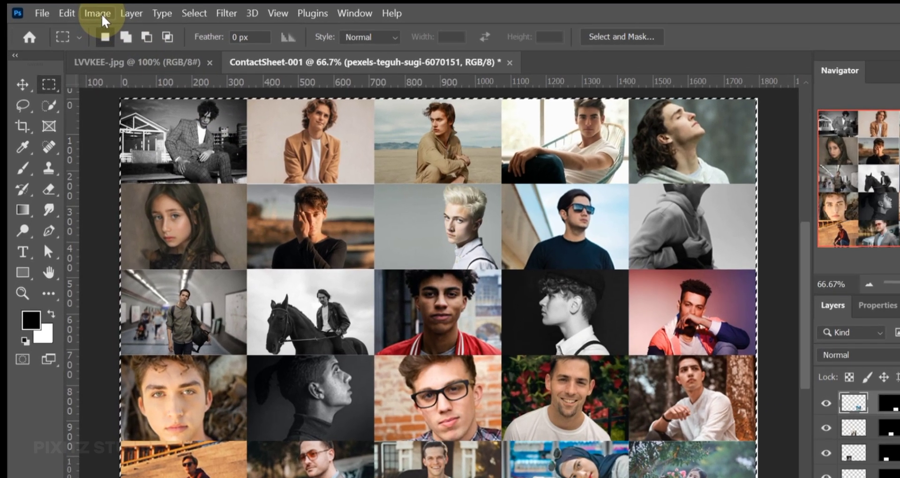
# Crop the canvas to the selected grid (1793 x 1199 px) and deselect
pyautogui.click(99, 14)
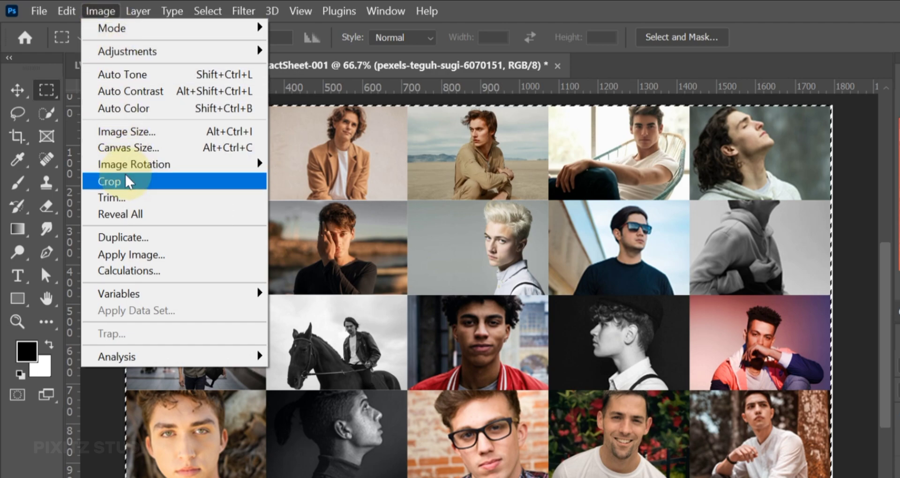
pyautogui.click(111, 182)
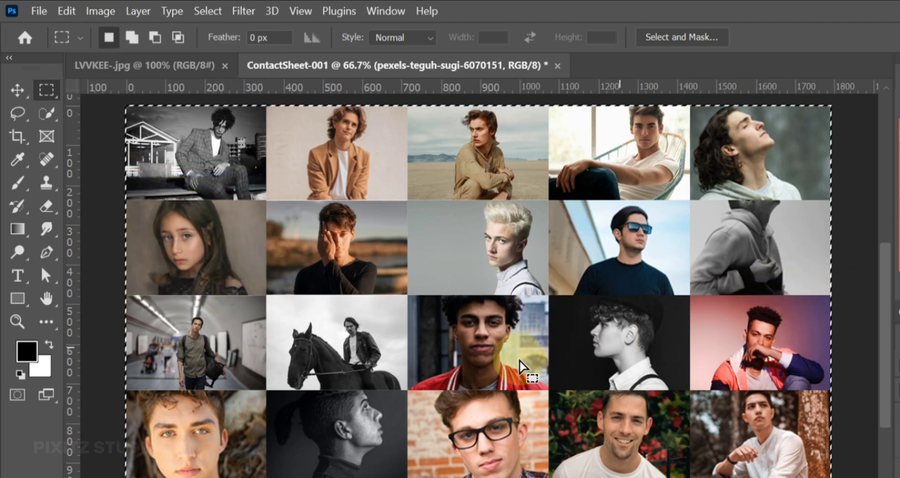
pyautogui.hotkey('ctrl', 'd')
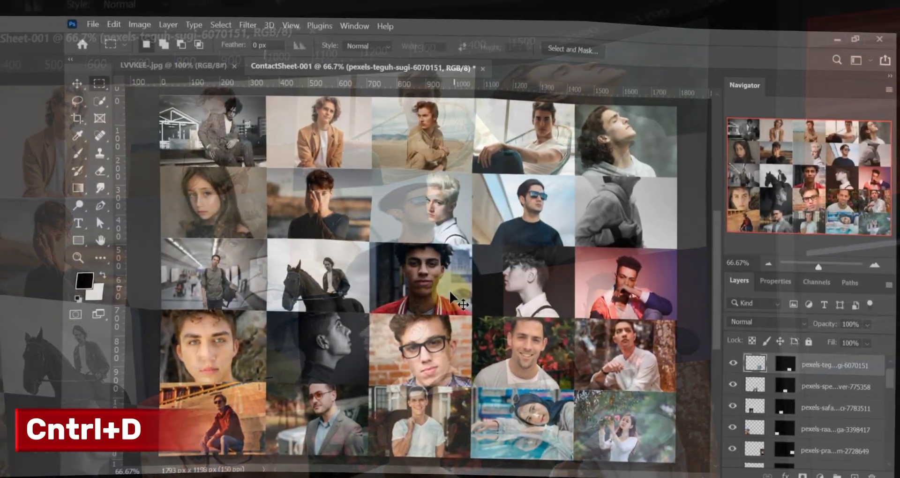
# Define the cropped contact sheet as a pattern named 'mosaic pattern'
pyautogui.press('v')
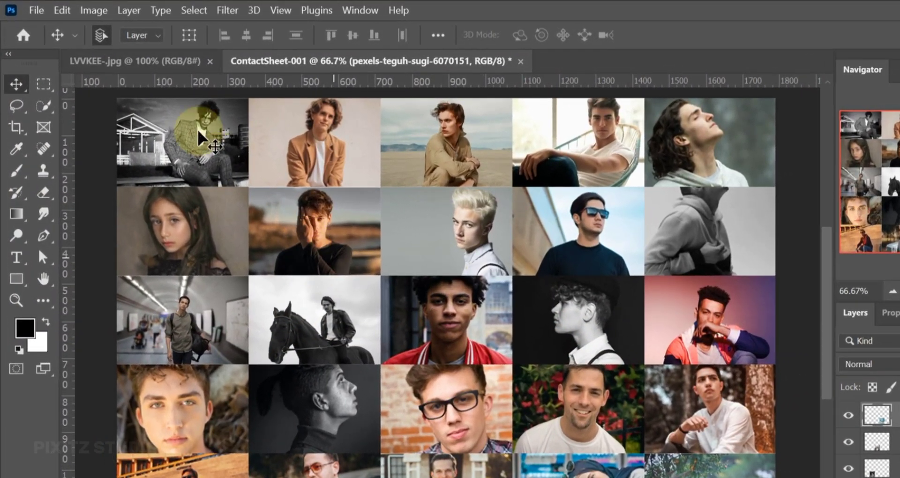
pyautogui.click(41, 11)
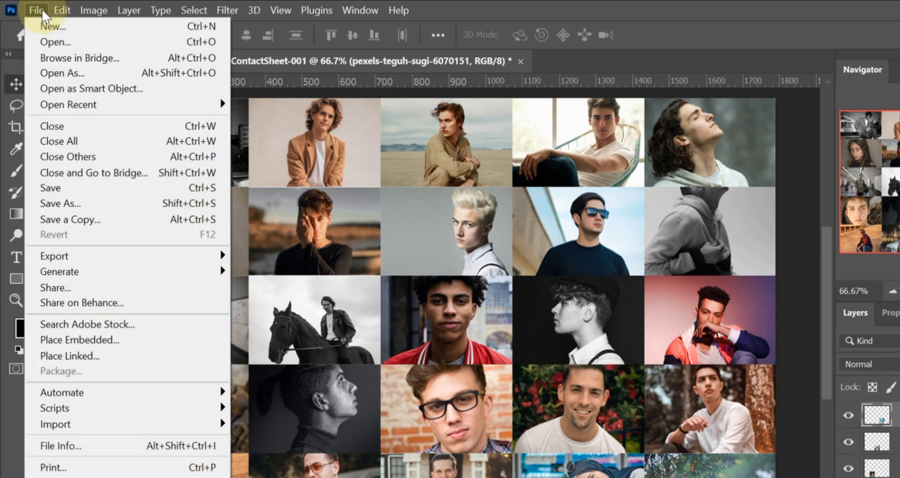
pyautogui.click(61, 8)
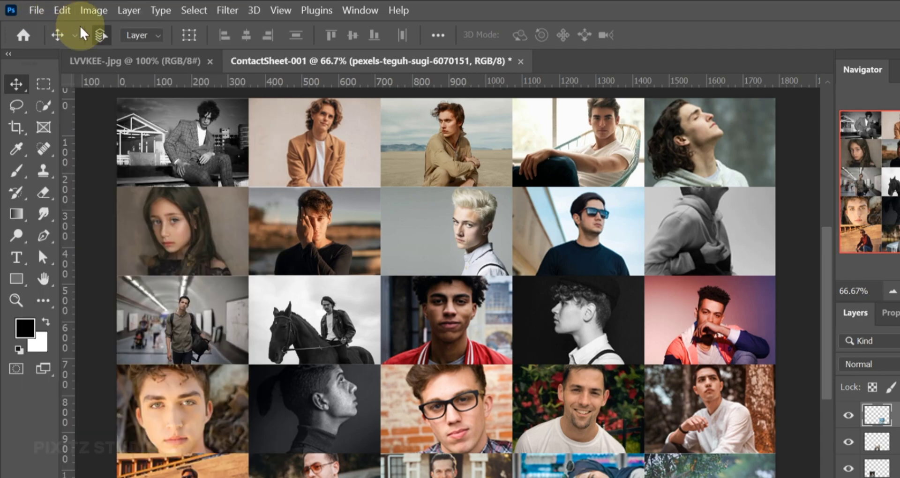
pyautogui.click(66, 12)
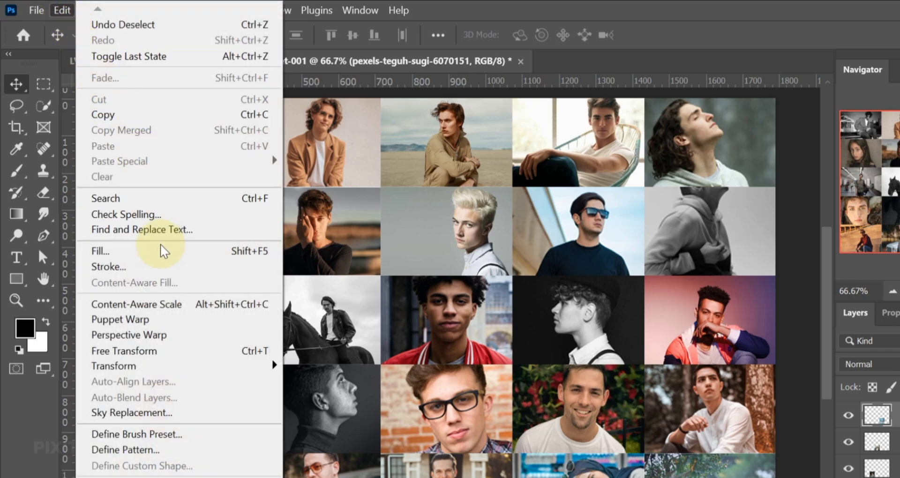
pyautogui.click(183, 451)
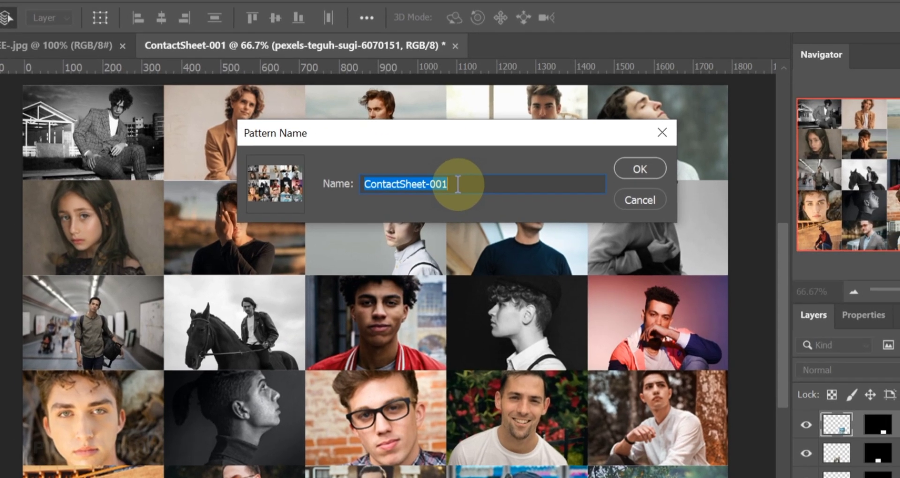
pyautogui.write('mosaic pattern')
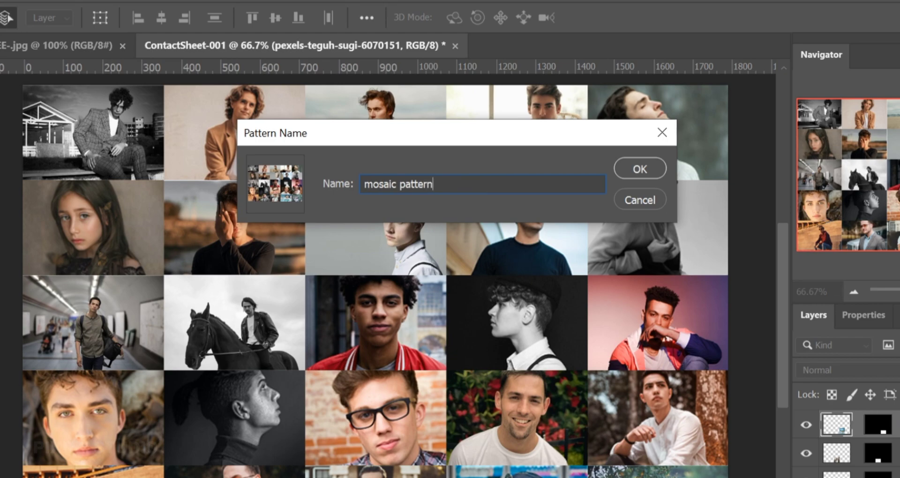
pyautogui.click(626, 175)
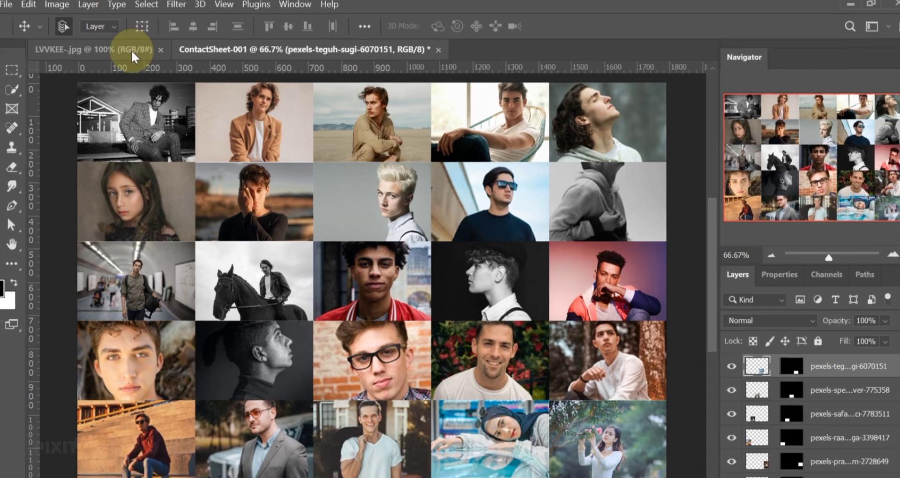
# Add a Pattern Fill layer using the mosaic pattern over the sunglasses portrait
pyautogui.click(88, 52)
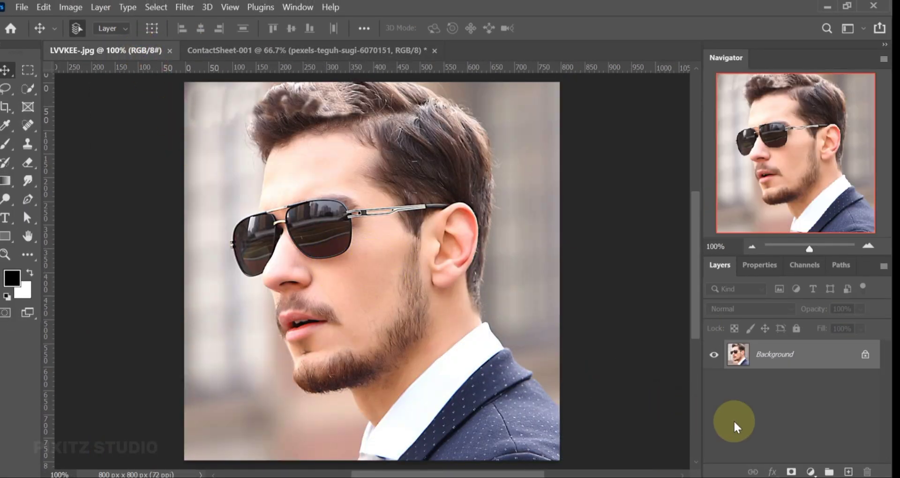
pyautogui.click(810, 472)
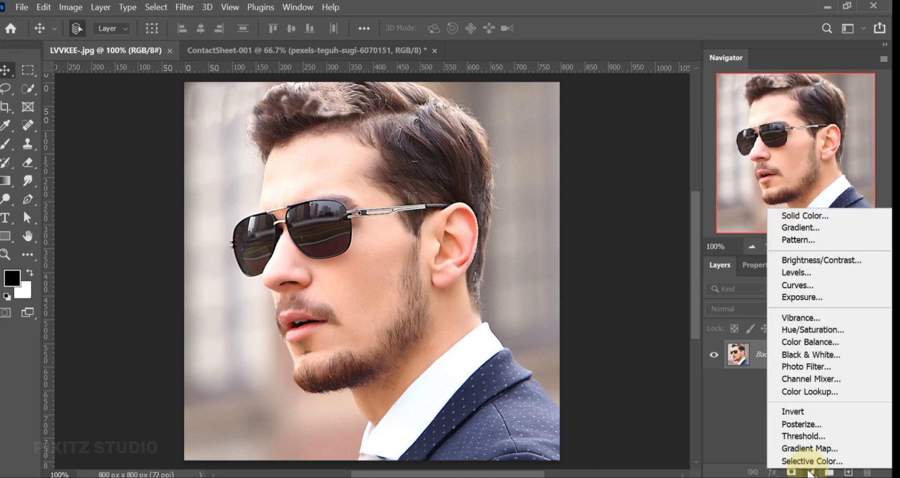
pyautogui.click(818, 241)
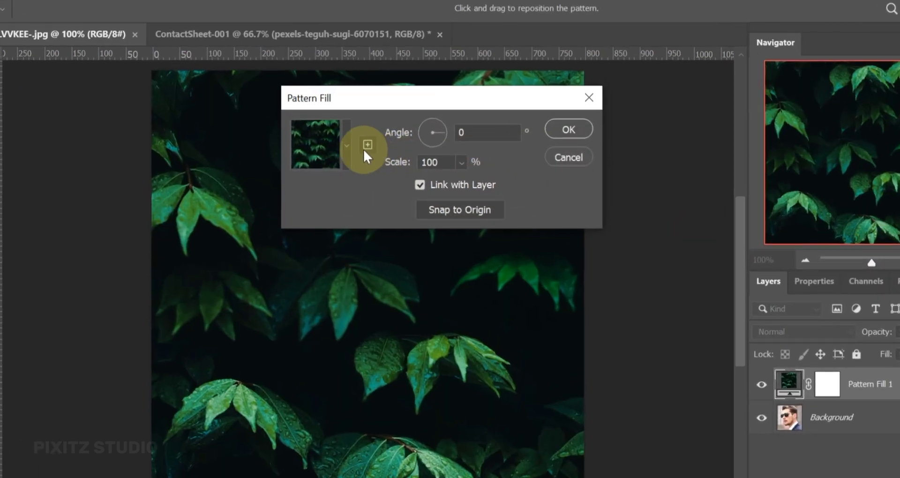
pyautogui.click(346, 145)
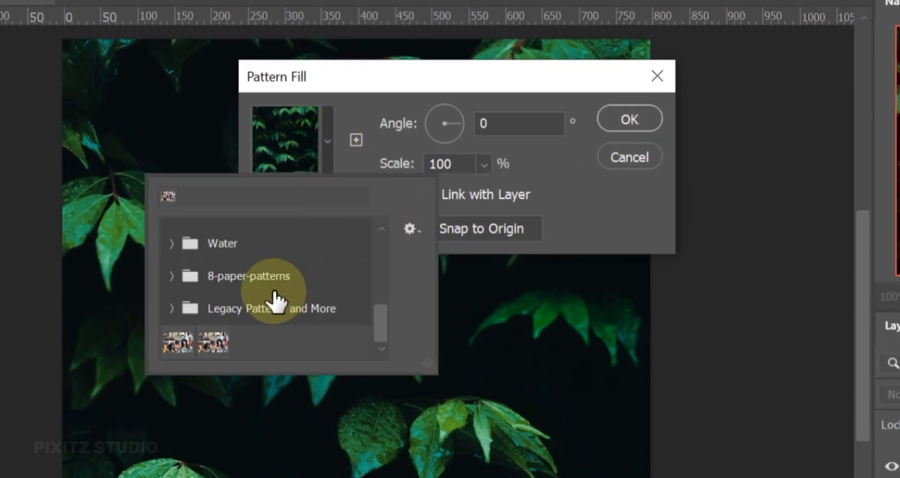
pyautogui.click(214, 342)
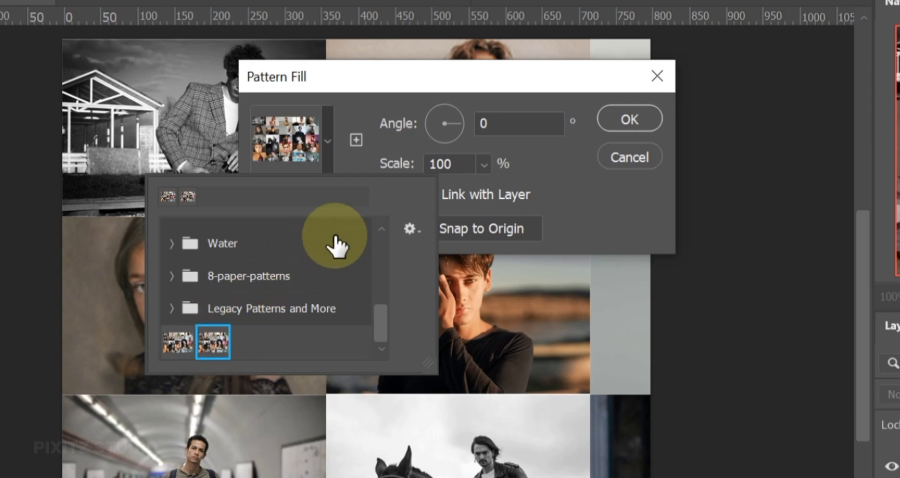
# Set the pattern fill scale to 17%
pyautogui.click(449, 165)
pyautogui.press('BackSpace')
pyautogui.press('BackSpace')
pyautogui.press('BackSpace')
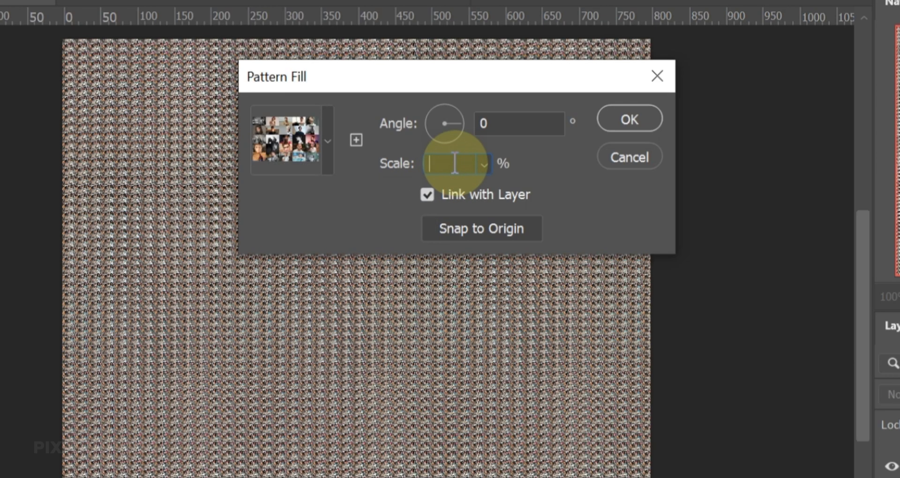
pyautogui.write('23')
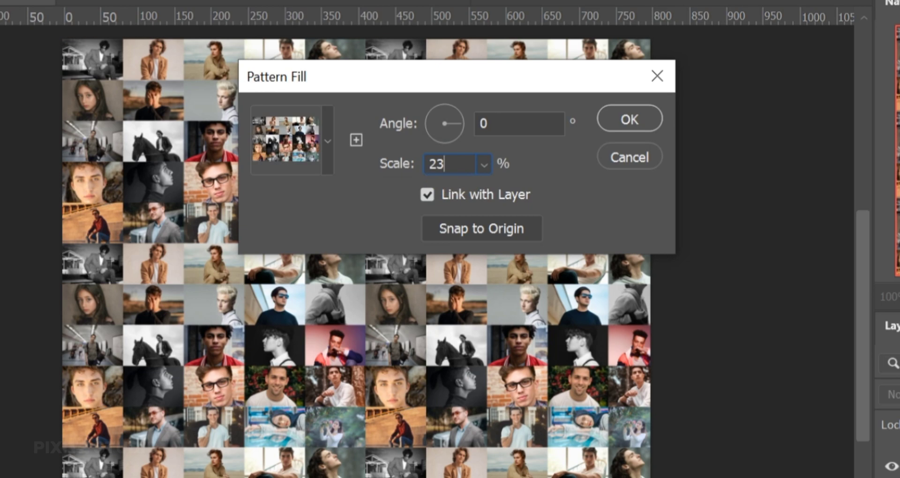
pyautogui.press('BackSpace')
pyautogui.press('BackSpace')
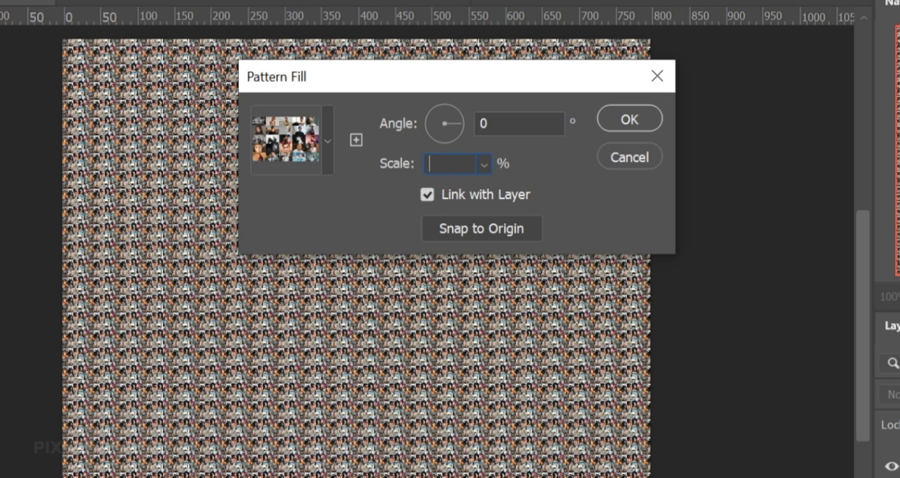
pyautogui.write('17')
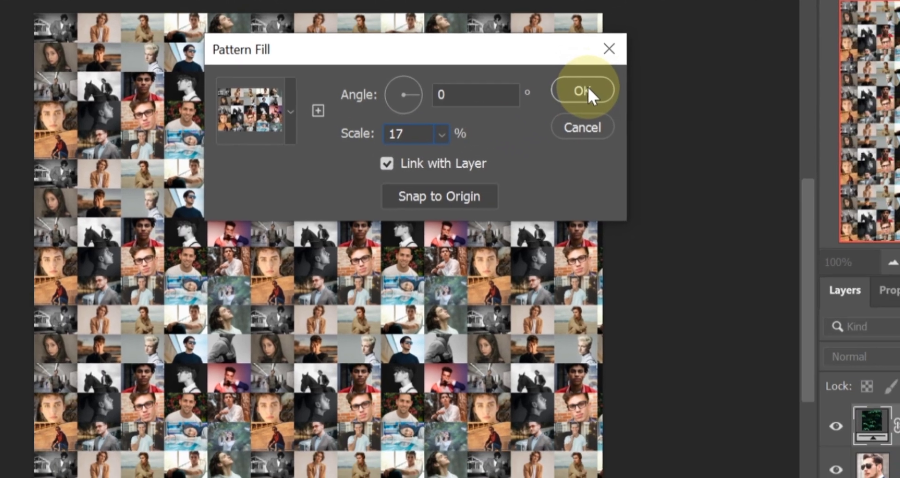
# Commit the 17% pattern fill and set Pattern Fill 1's blend mode to Overlay
pyautogui.click(635, 117)
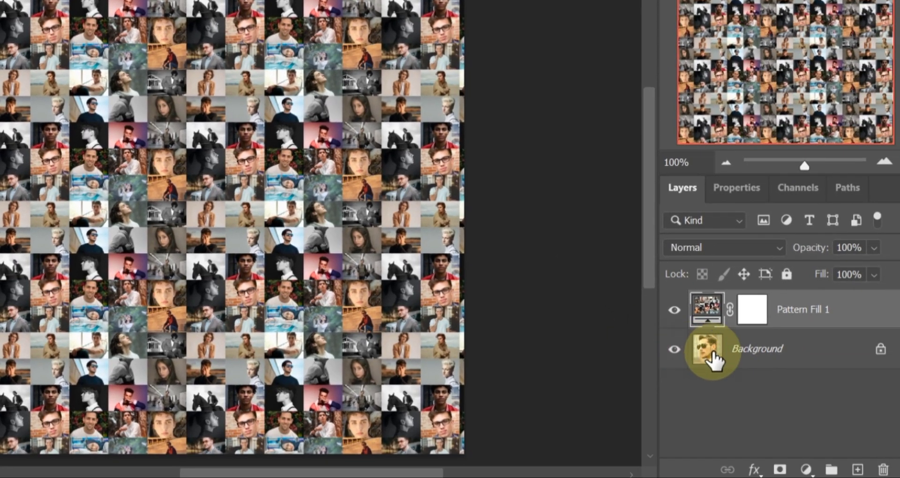
pyautogui.click(746, 246)
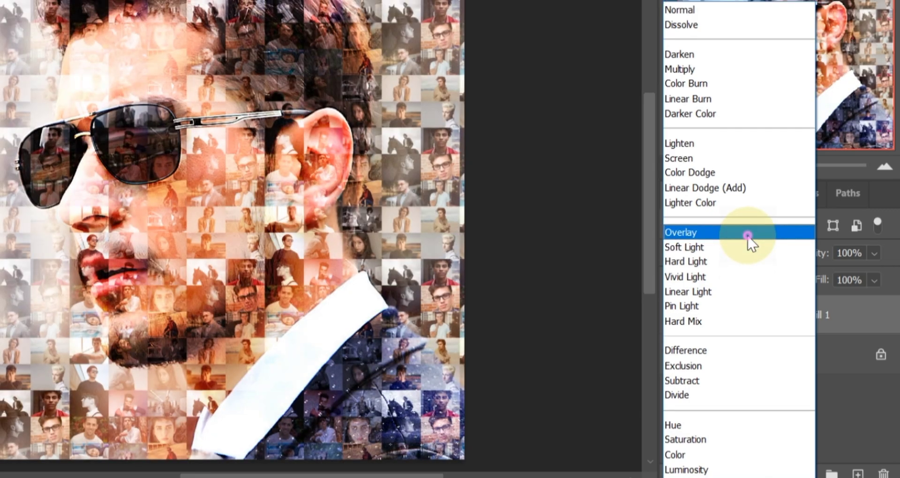
pyautogui.click(747, 229)
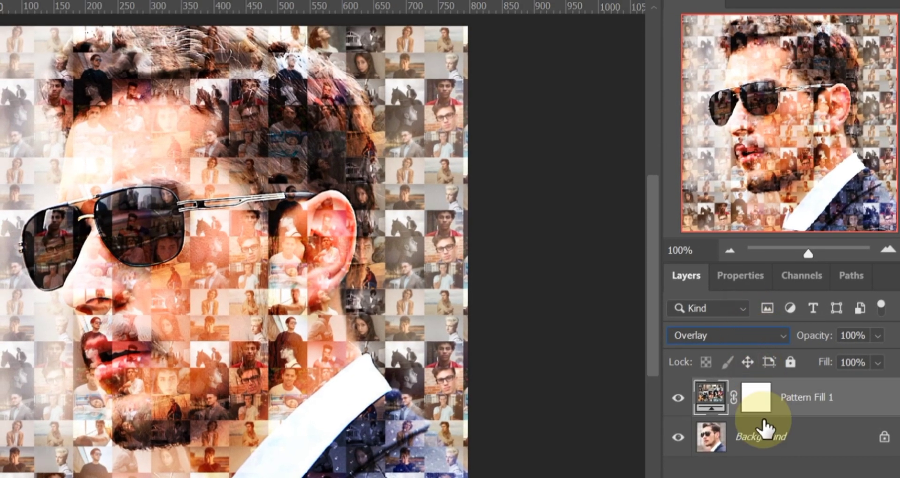
# Reopen the Pattern Fill 1 settings and change the scale to 15%
pyautogui.doubleClick(709, 398)
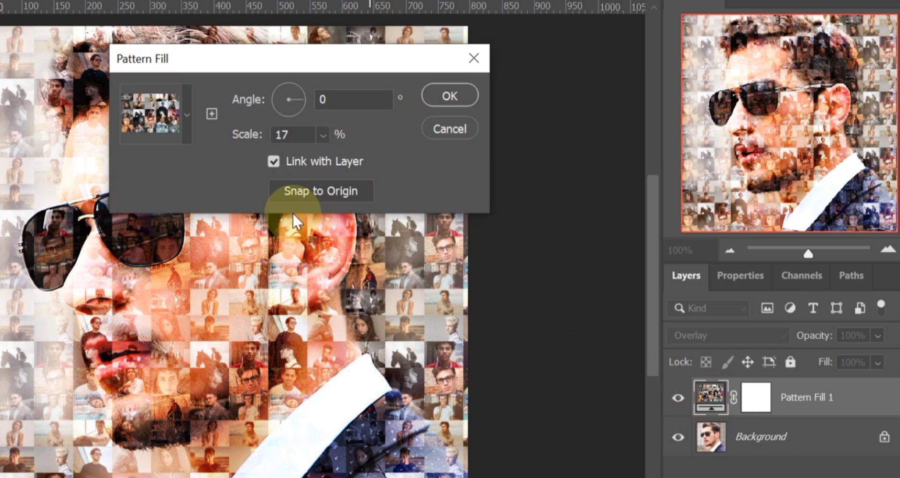
pyautogui.click(296, 133)
pyautogui.press('BackSpace')
pyautogui.write('6')
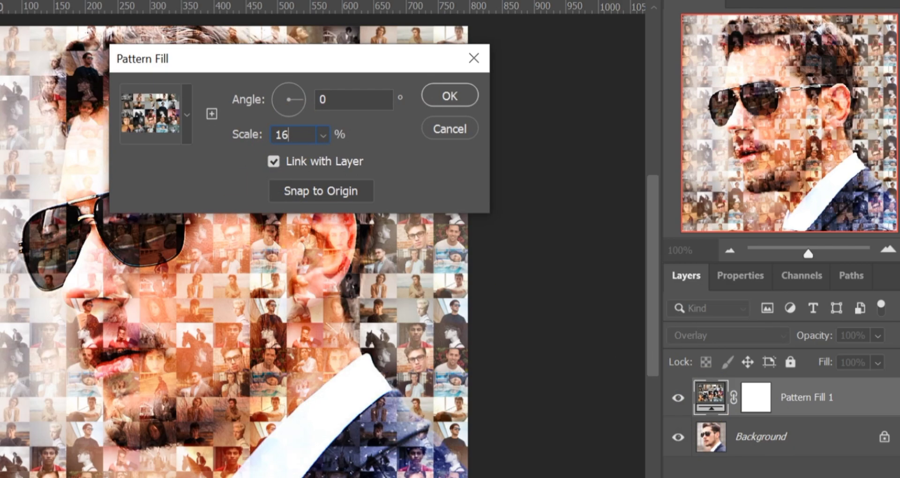
pyautogui.press('BackSpace')
pyautogui.write('5')
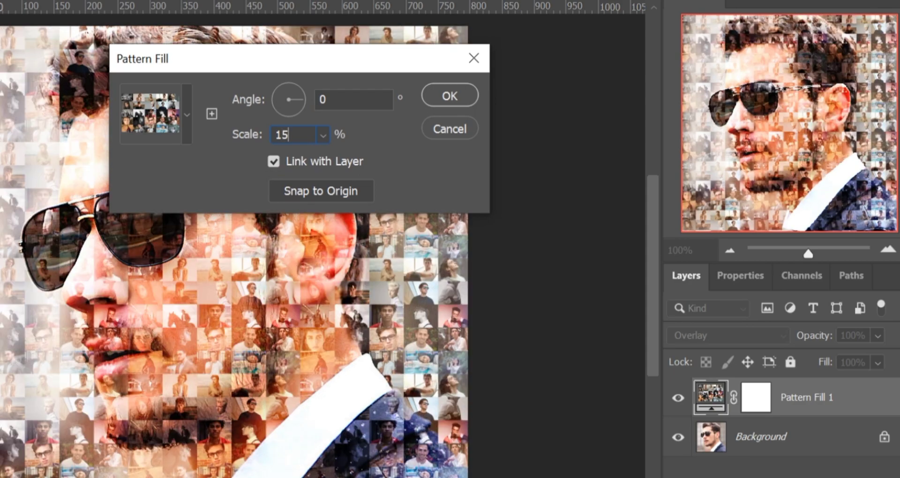
# Confirm the 15% pattern scale, then unlock Background as Layer 0 and convert it to a smart object
pyautogui.click(452, 95)
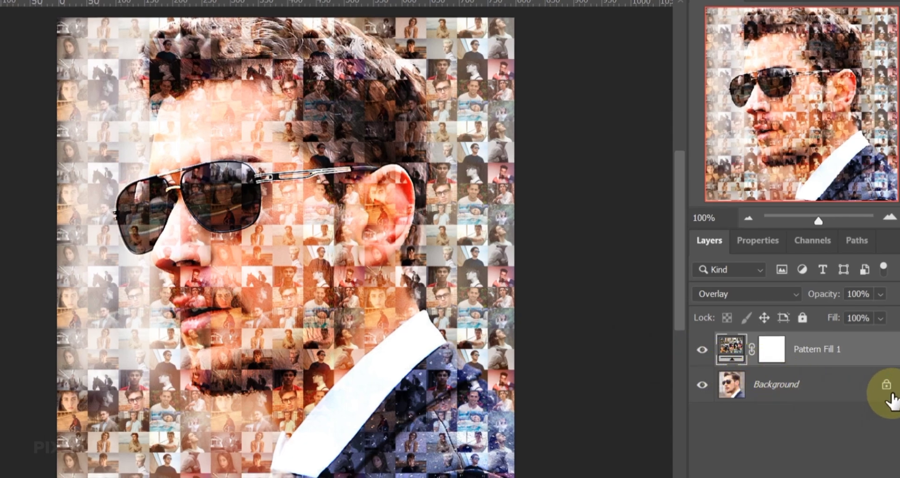
pyautogui.click(887, 385)
pyautogui.rightClick(886, 389)
pyautogui.click(735, 161)
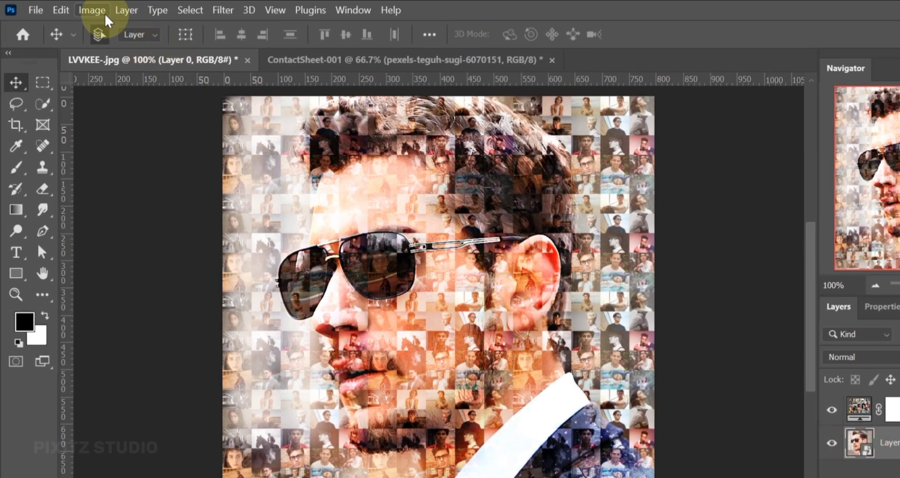
# Apply Shadows/Highlights to Layer 0 with shadows 19% amount, 29% tone and highlights 14% amount, 39% tone
pyautogui.click(89, 11)
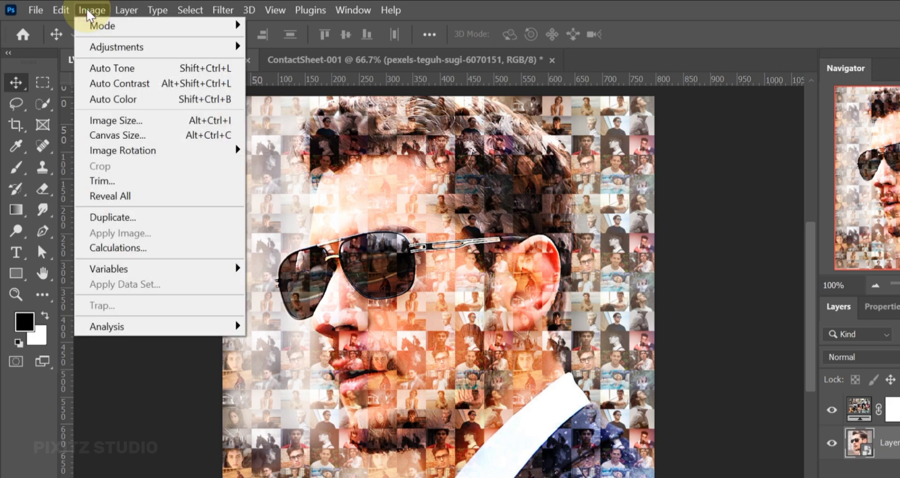
pyautogui.moveTo(112, 47)
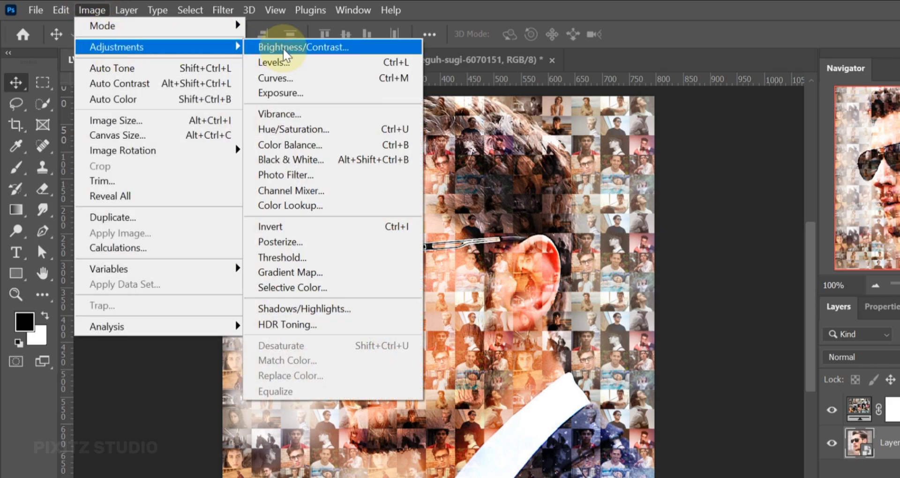
pyautogui.click(325, 307)
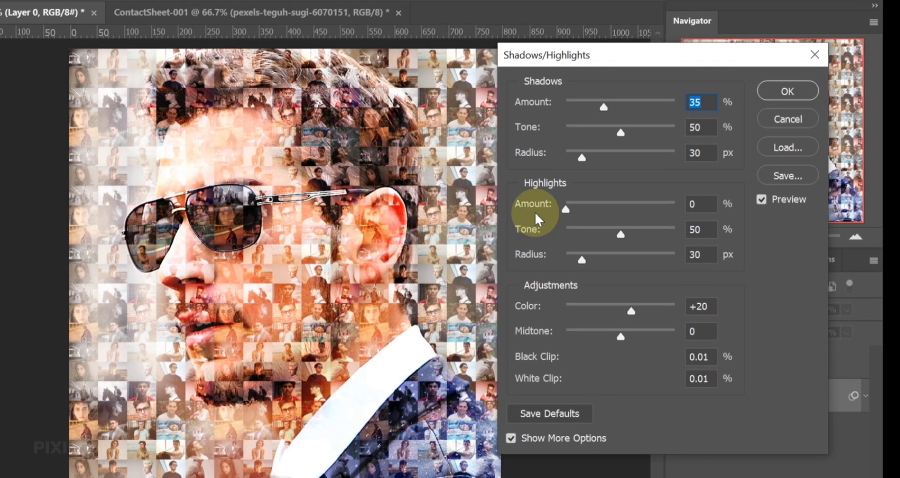
pyautogui.click(603, 108)
pyautogui.moveTo(603, 109)
pyautogui.mouseDown()
pyautogui.moveTo(617, 108)
pyautogui.moveTo(585, 109)
pyautogui.mouseUp()
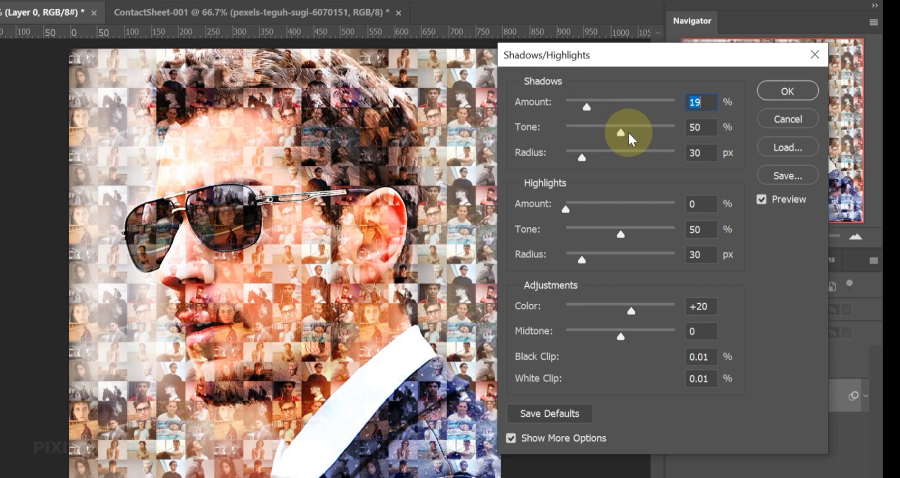
pyautogui.moveTo(620, 133); pyautogui.dragTo(598, 134)
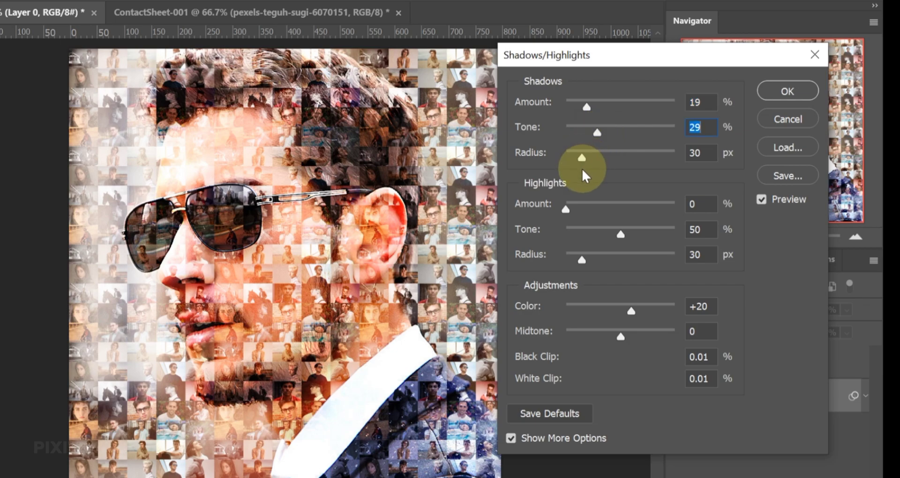
pyautogui.moveTo(570, 206)
pyautogui.mouseDown()
pyautogui.moveTo(596, 210)
pyautogui.moveTo(581, 212)
pyautogui.mouseUp()
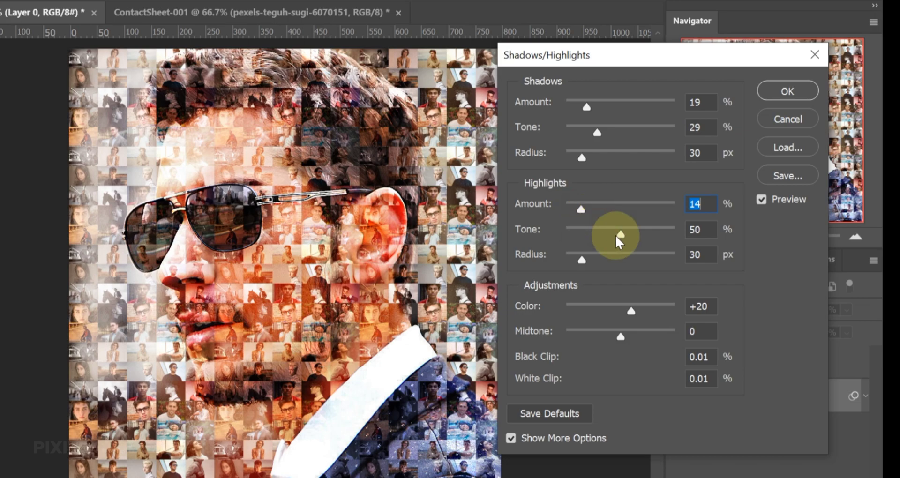
pyautogui.moveTo(615, 235); pyautogui.dragTo(608, 237)
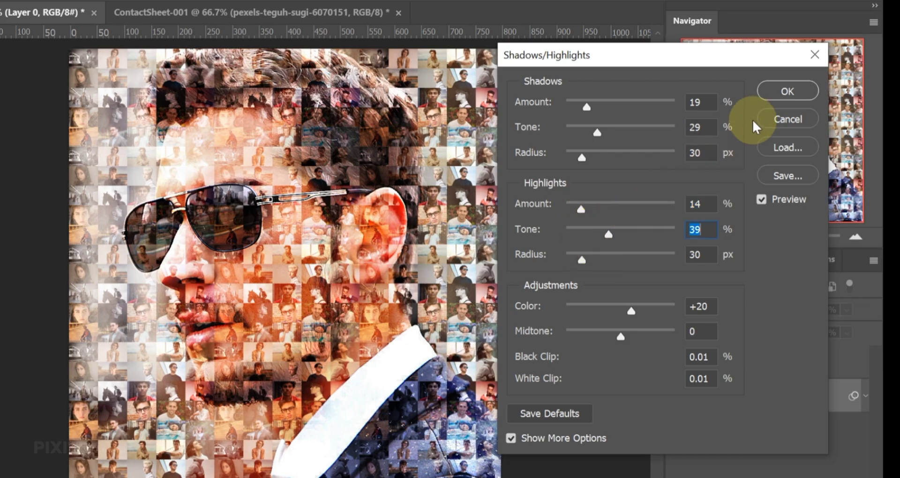
pyautogui.click(769, 92)
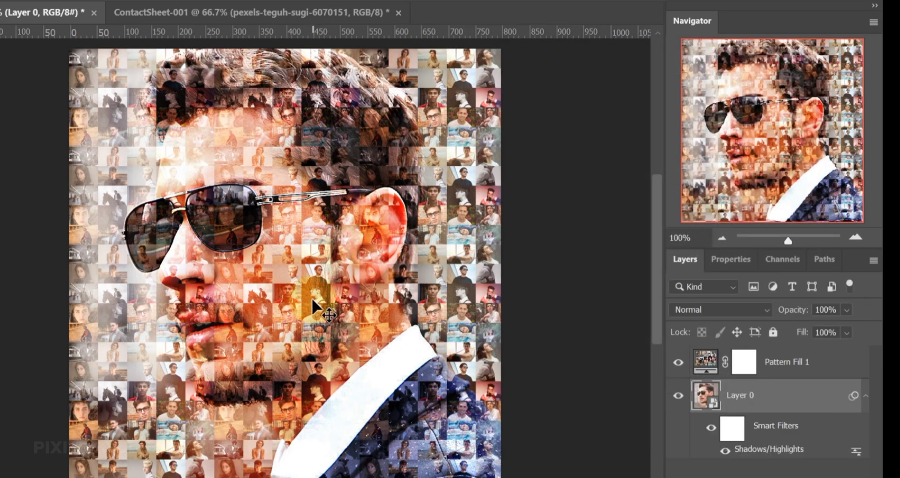